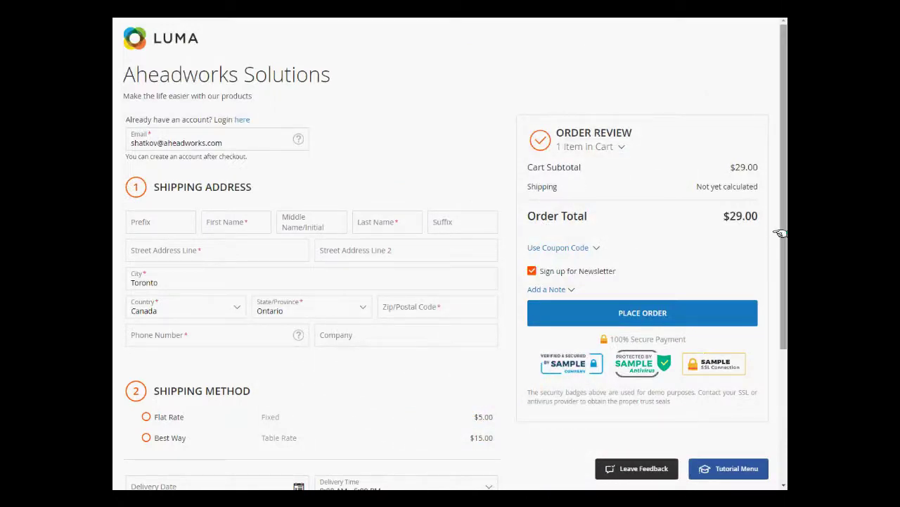
Resize the browser window, check the cart item list, and restore full desktop width.
drag(781, 236, 781, 163)
mouse_move(781, 147)
mouse_down()
mouse_move(784, 282)
mouse_move(784, 148)
mouse_up()
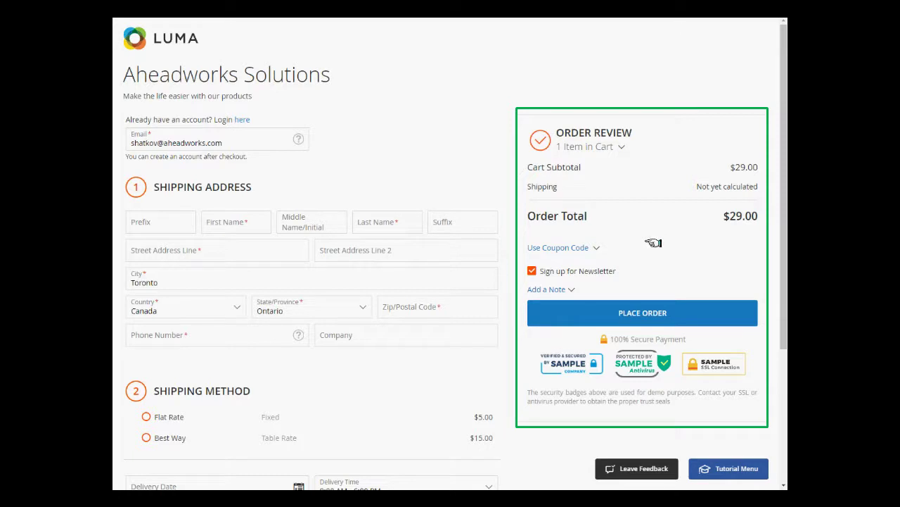
click(606, 147)
click(605, 147)
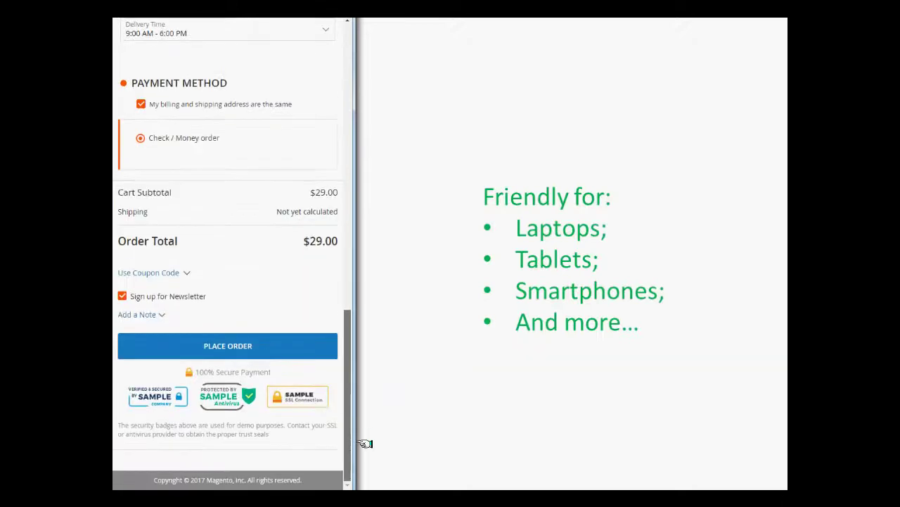
drag(353, 288, 780, 308)
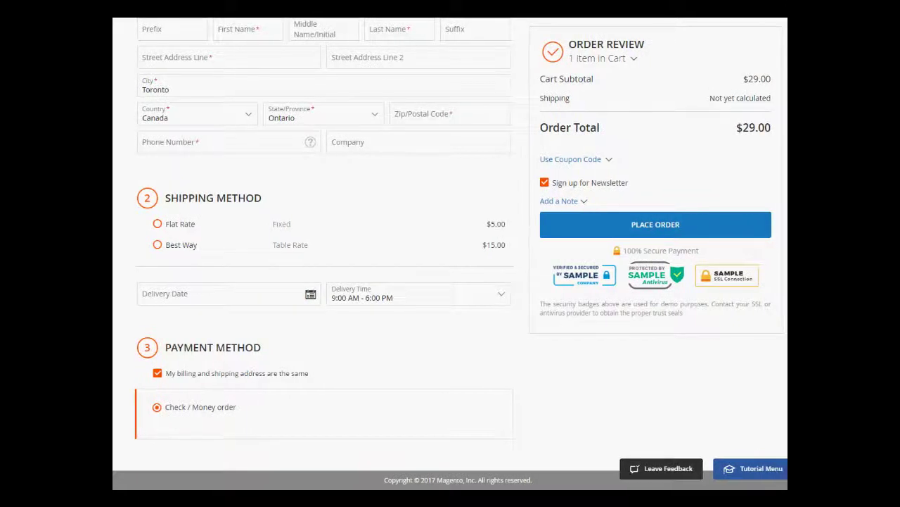
Switch billing to a different address, then set it back to match shipping.
scroll(312, 177, up, 3)
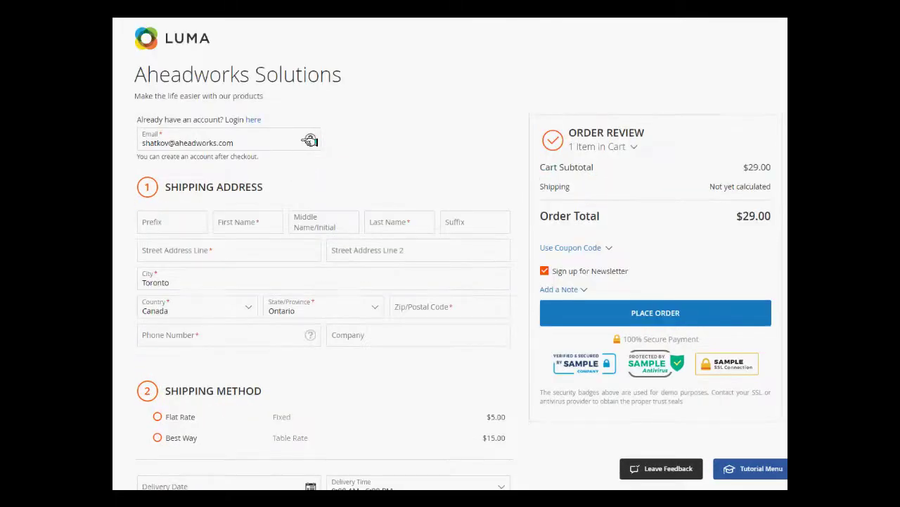
mouse_move(310, 140)
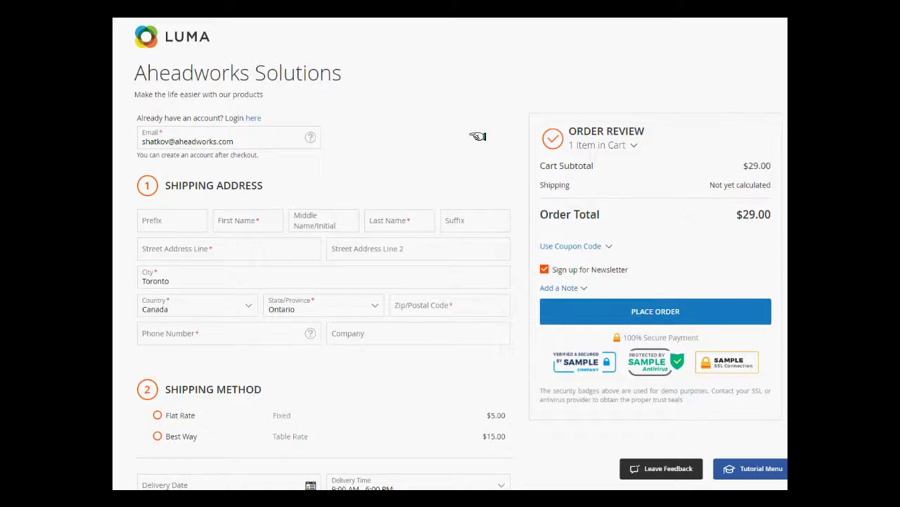
scroll(477, 136, down, 3)
click(167, 372)
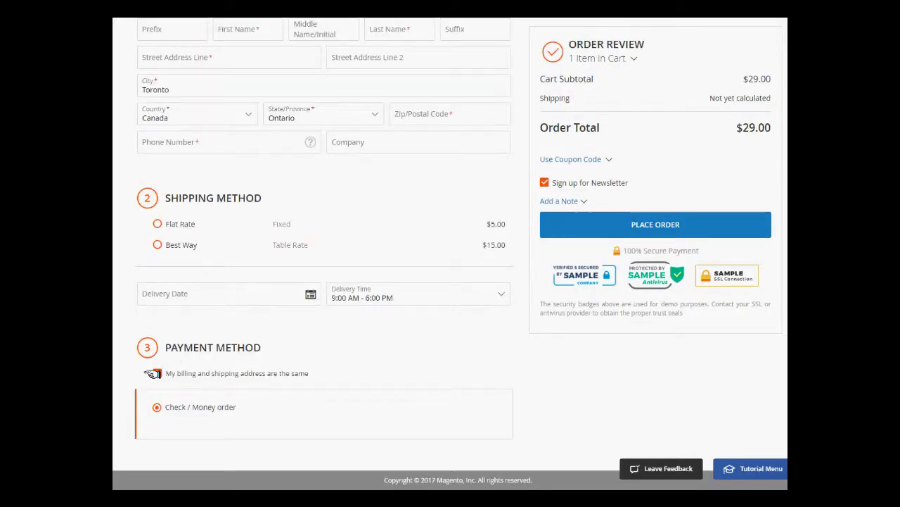
scroll(229, 309, down, 2)
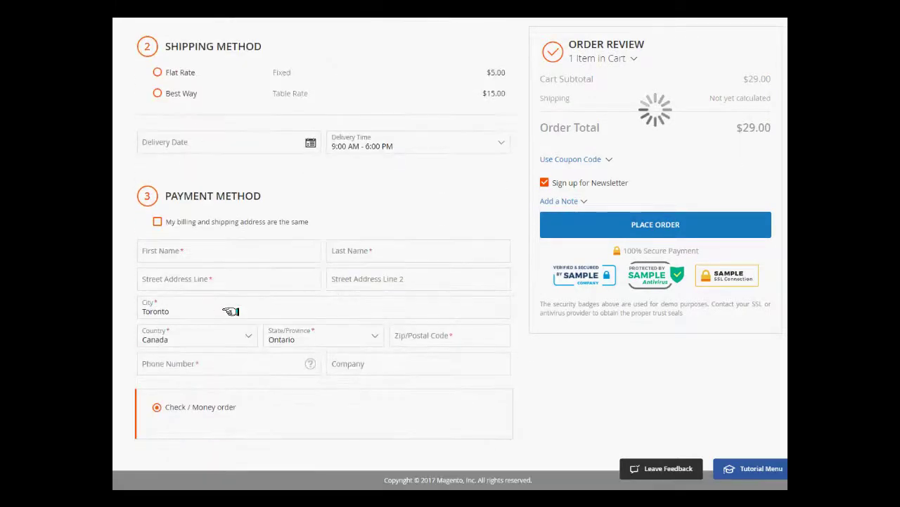
click(156, 219)
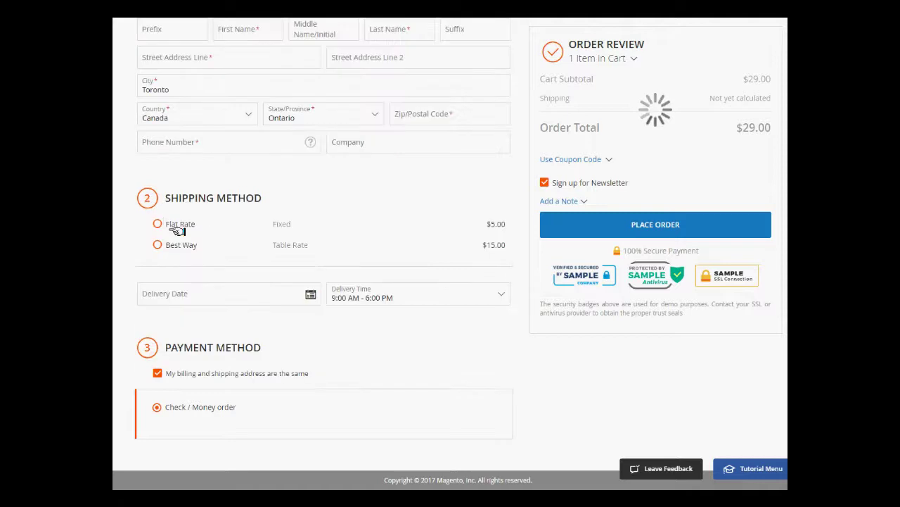
scroll(305, 247, up, 3)
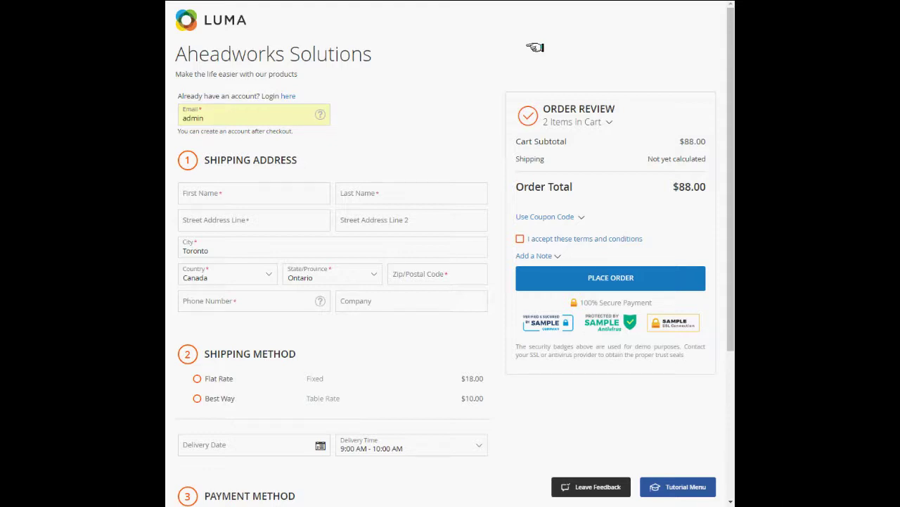
Replace the autofilled 'admin' Email entry with the customer's e-mail address.
click(266, 118)
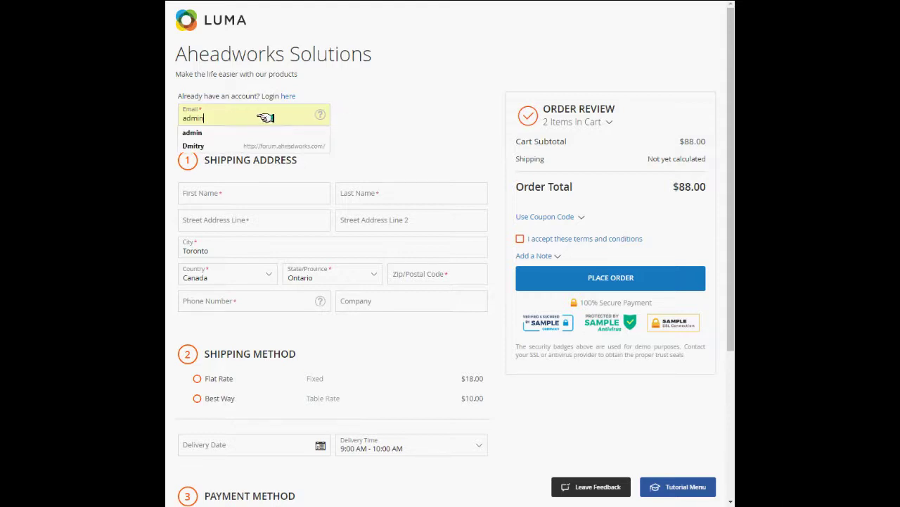
key(Up)
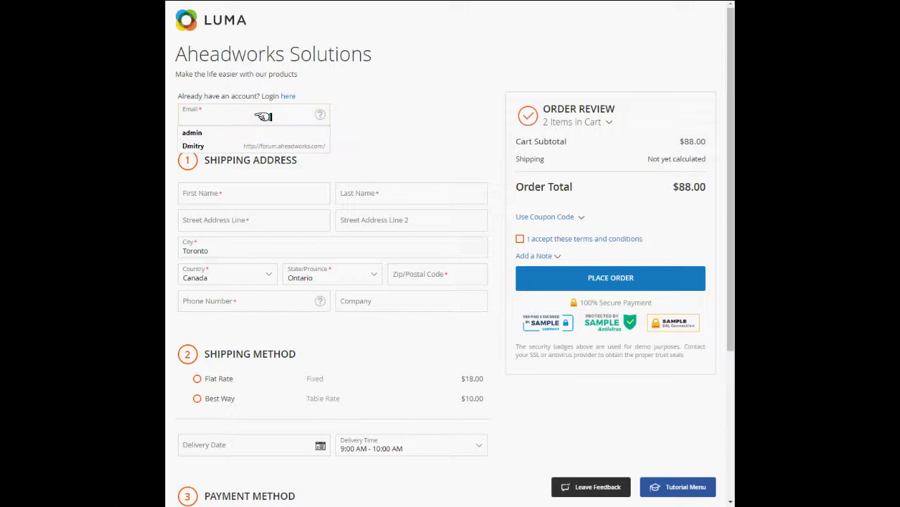
key(ctrl+v)
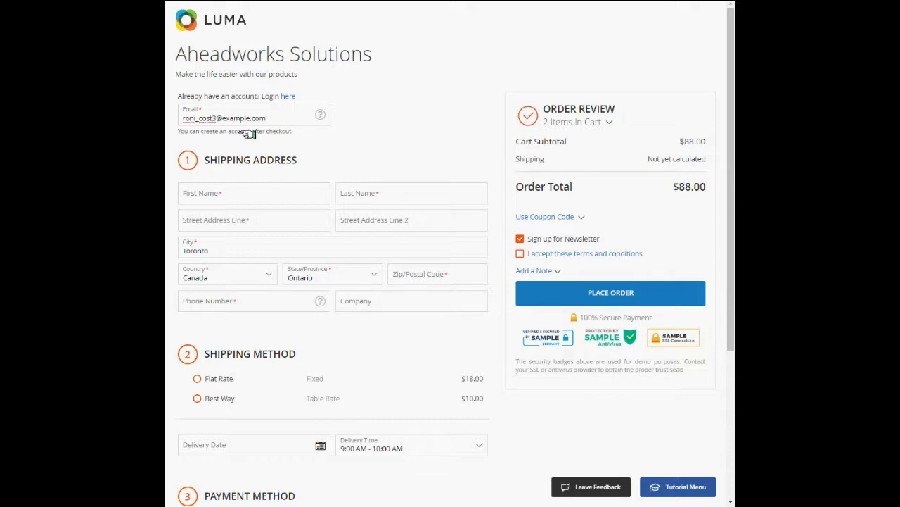
Correct the e-mail, enter the customer's account password, and log in at checkout.
key(BackSpace)
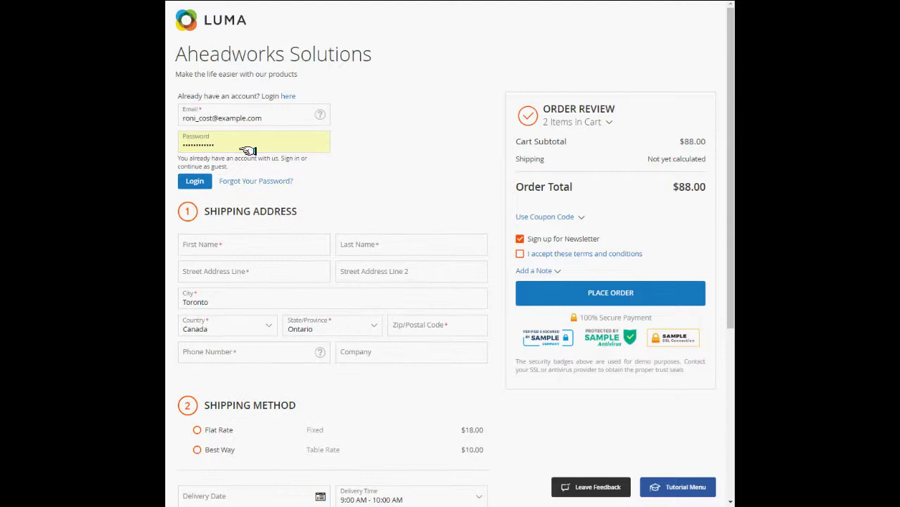
click(244, 145)
key(BackSpace)
key(BackSpace)
key(BackSpace)
key(BackSpace)
key(BackSpace)
key(BackSpace)
key(BackSpace)
key(BackSpace)
key(BackSpace)
key(BackSpace)
key(BackSpace)
key(BackSpace)
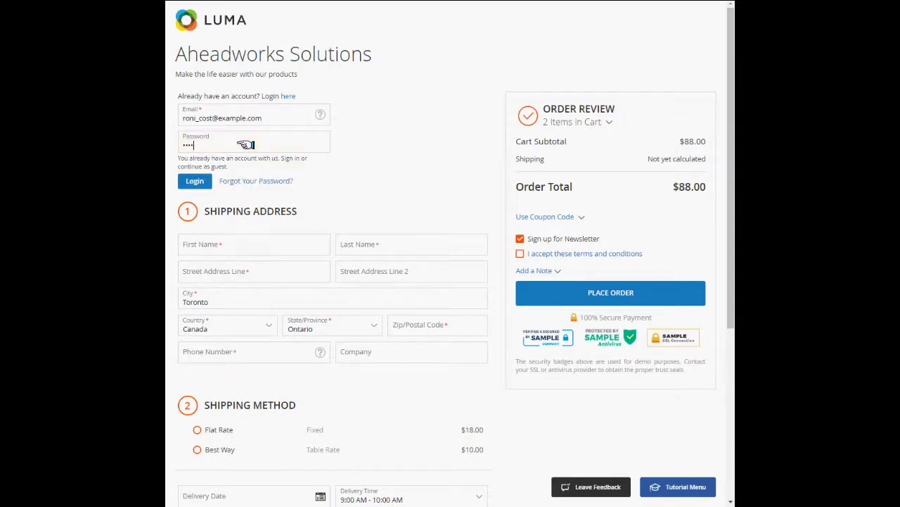
key(ctrl+v)
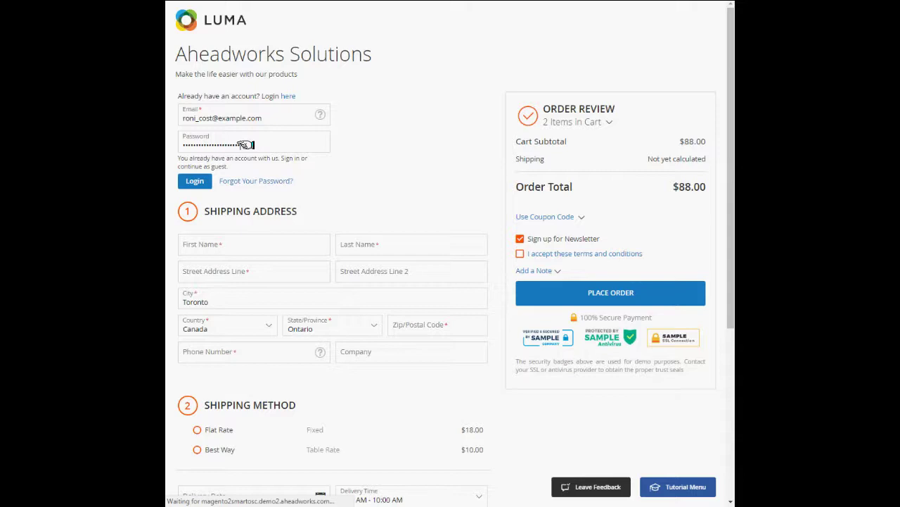
key(Return)
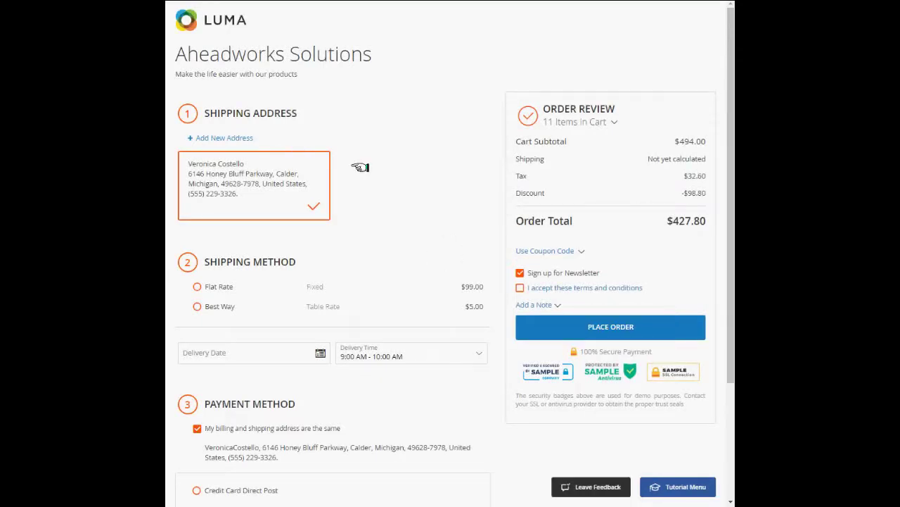
Open the new shipping address form and close it again.
scroll(360, 167, down, 2)
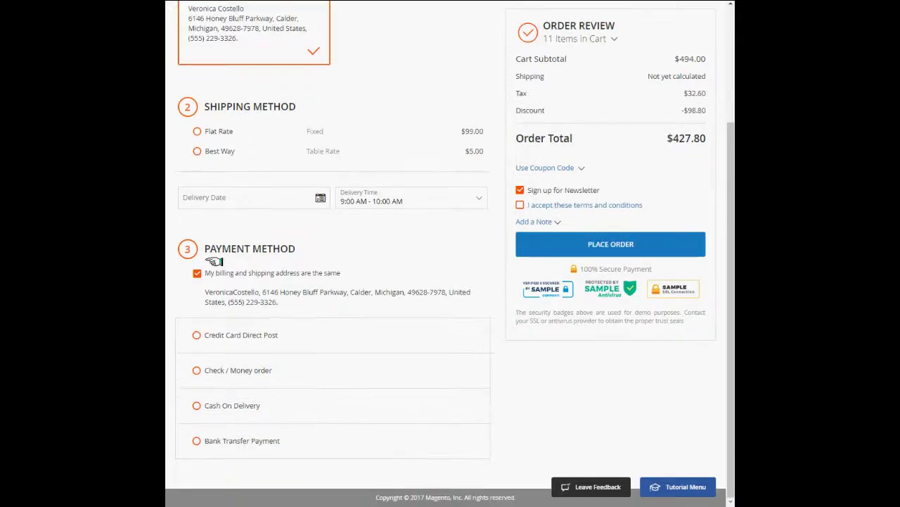
scroll(367, 227, up, 3)
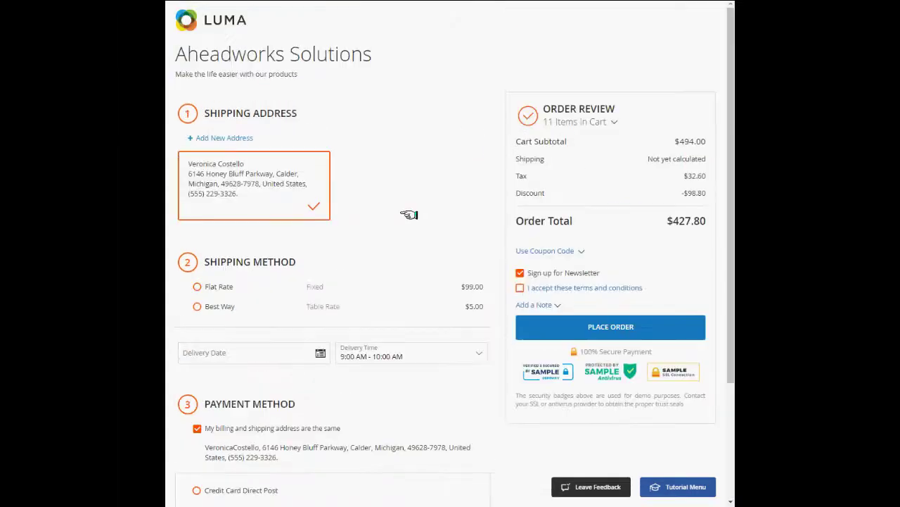
click(214, 137)
click(215, 137)
Untick and re-tick 'My billing and shipping address are the same'.
scroll(288, 185, down, 2)
click(197, 272)
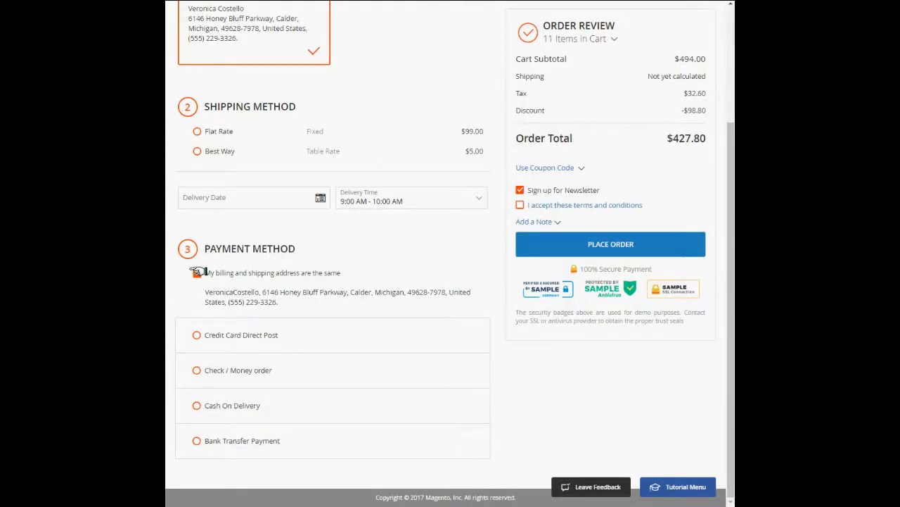
click(197, 271)
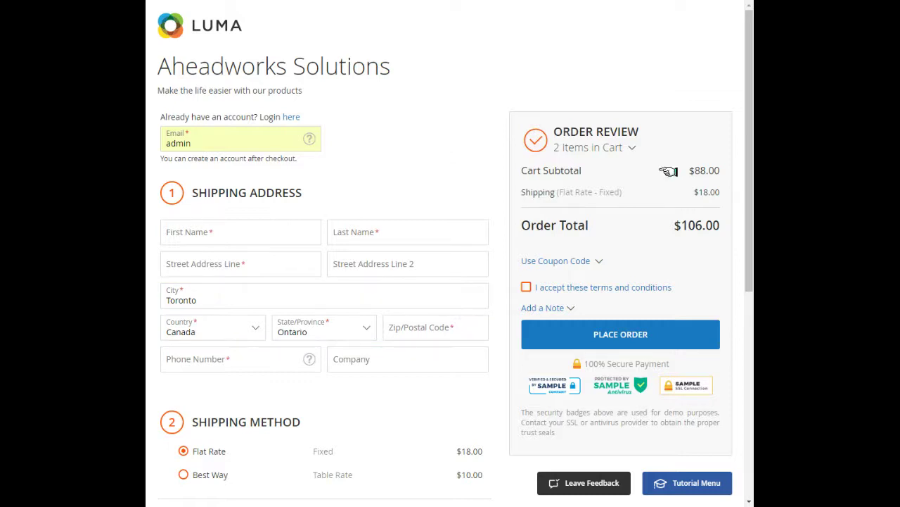
Choose Best Way shipping at $10.00 and Check / Money order payment.
drag(749, 171, 751, 391)
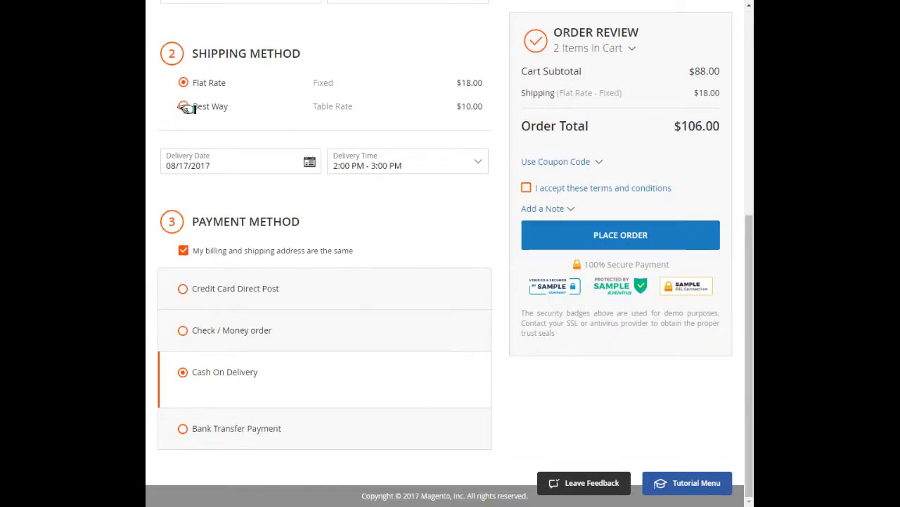
click(184, 107)
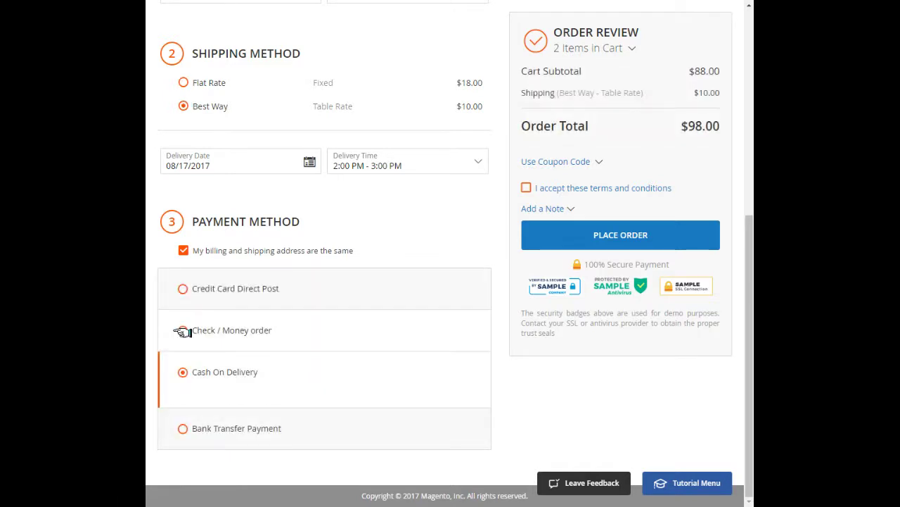
click(177, 331)
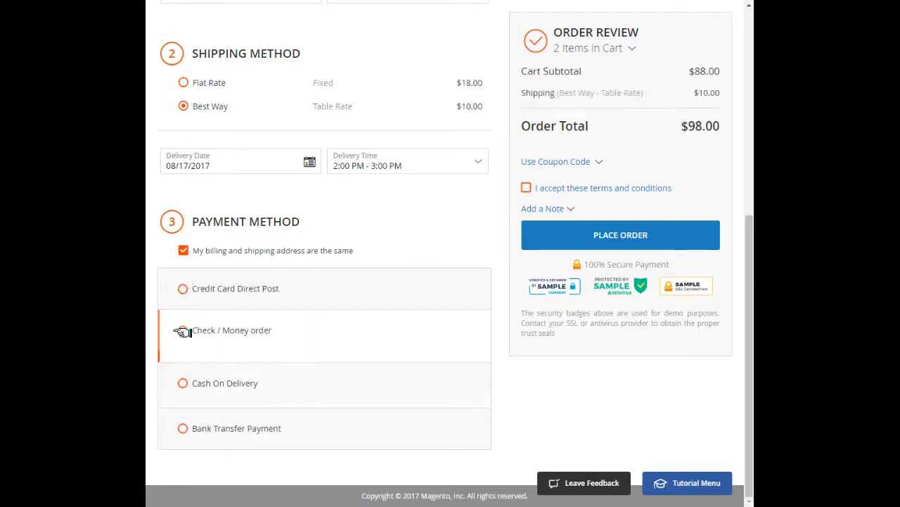
Schedule delivery for 08/16/2017 in the 12:00 PM - 1:00 PM slot.
click(288, 161)
click(231, 261)
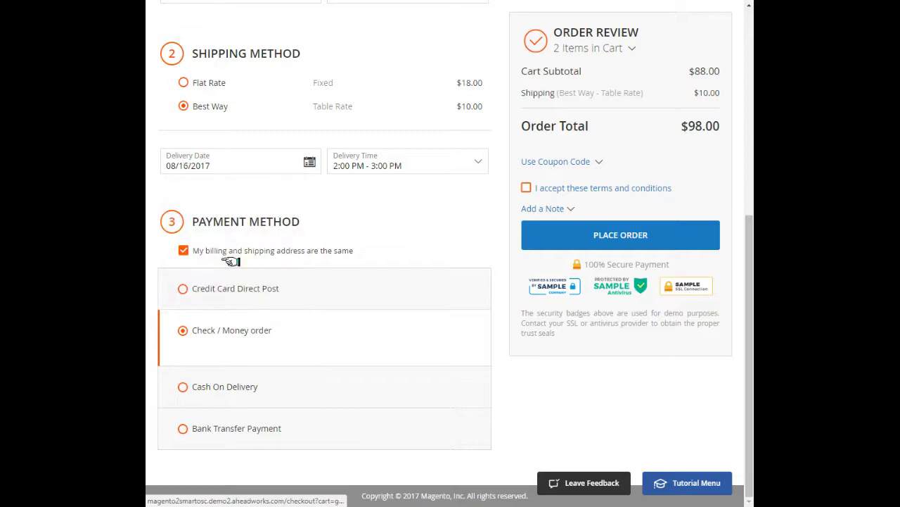
click(439, 166)
click(358, 214)
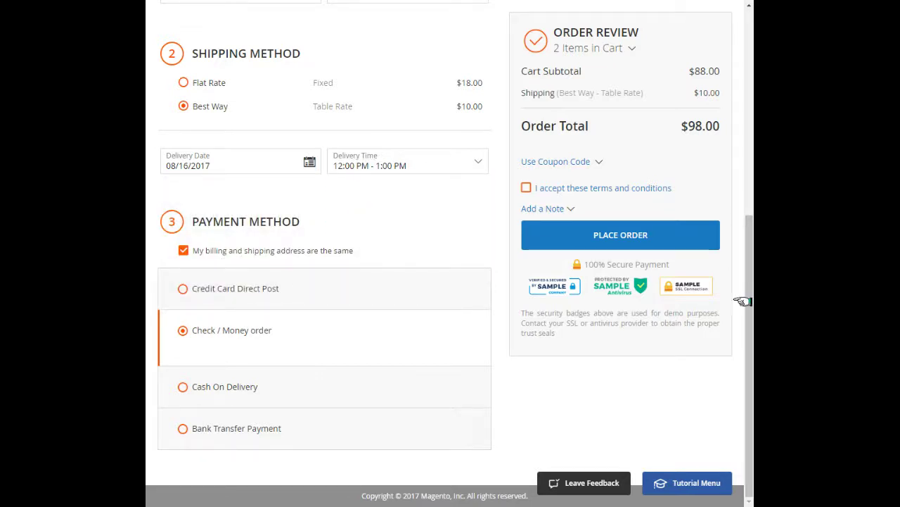
drag(750, 282, 750, 71)
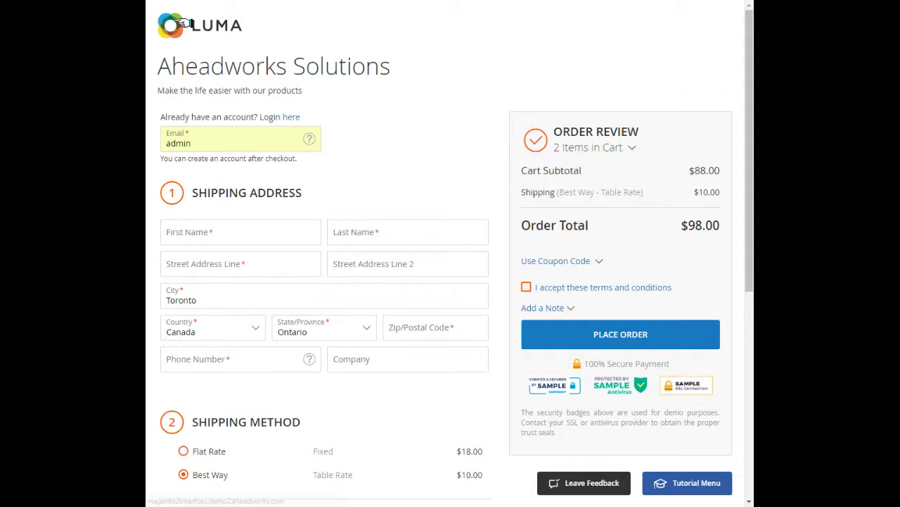
Enter the customer's first name in the shipping form, then go to the LUMA home page.
click(206, 232)
text(Dmitr)
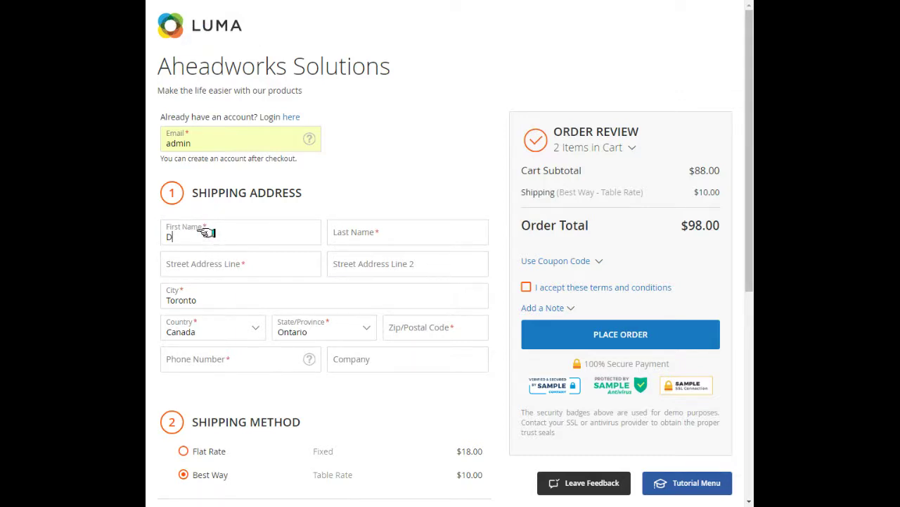
text(y)
click(170, 25)
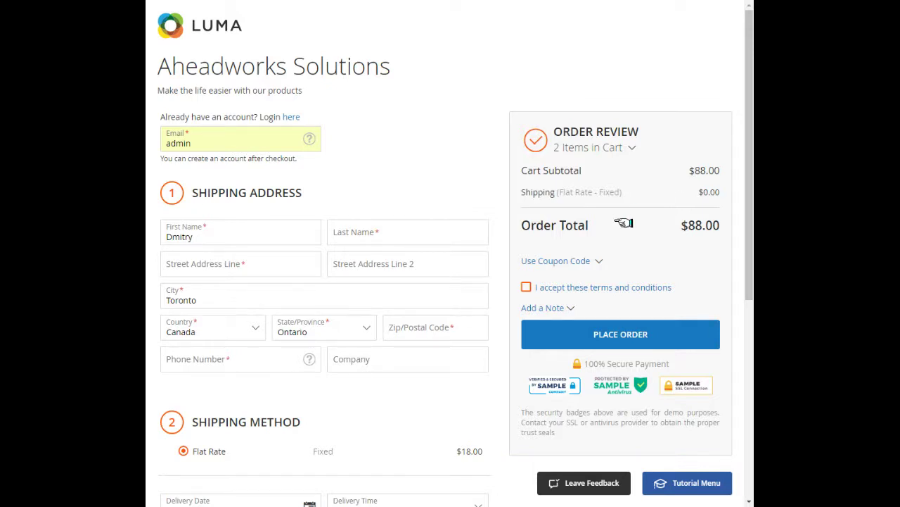
click(594, 261)
click(594, 261)
click(557, 308)
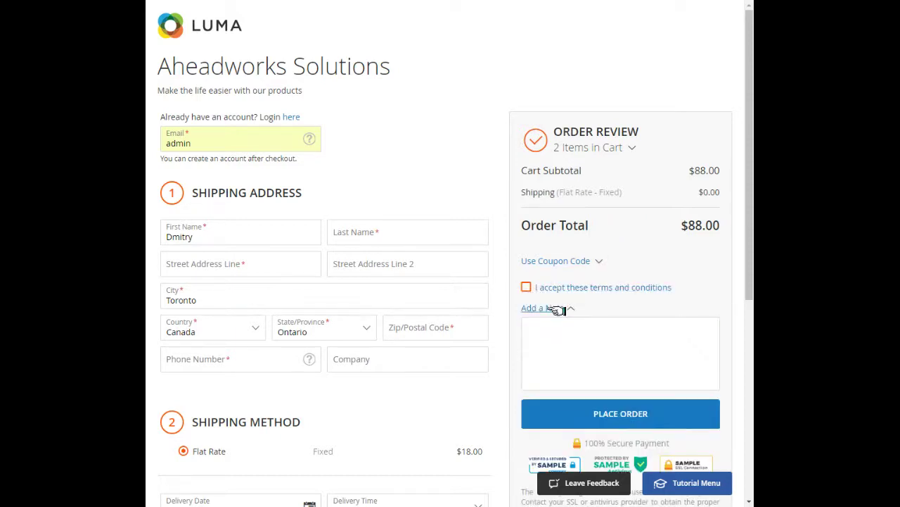
click(558, 310)
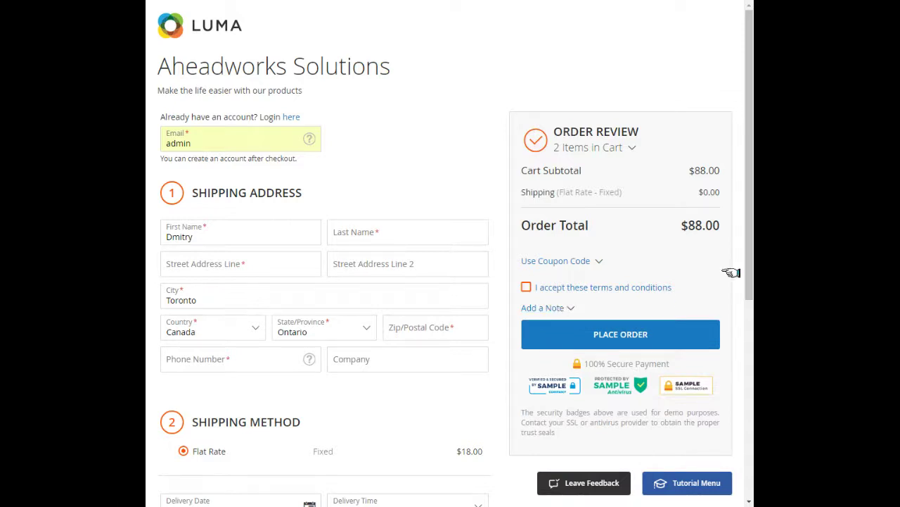
drag(748, 239, 740, 199)
Raise Driven Backpack to quantity 2, set the hoodie size to M, then remove the Chaz Kangeroo Hoodie.
click(629, 146)
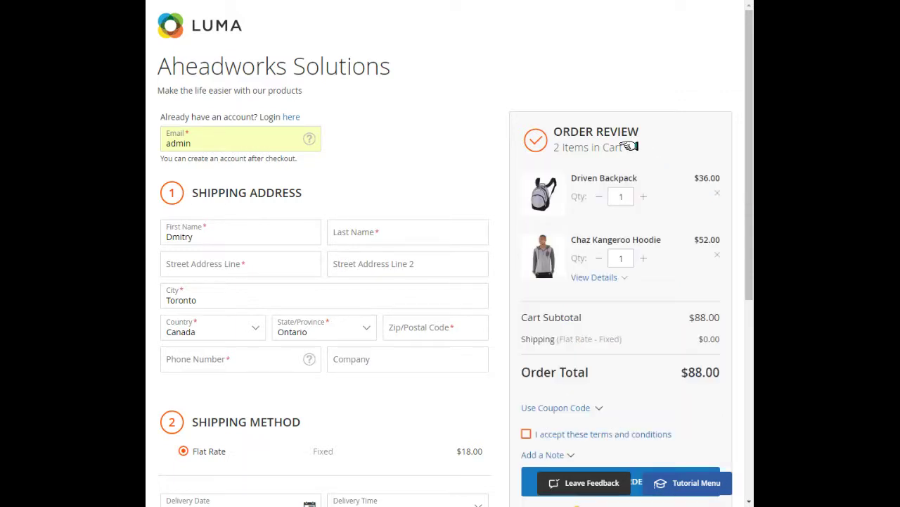
click(643, 196)
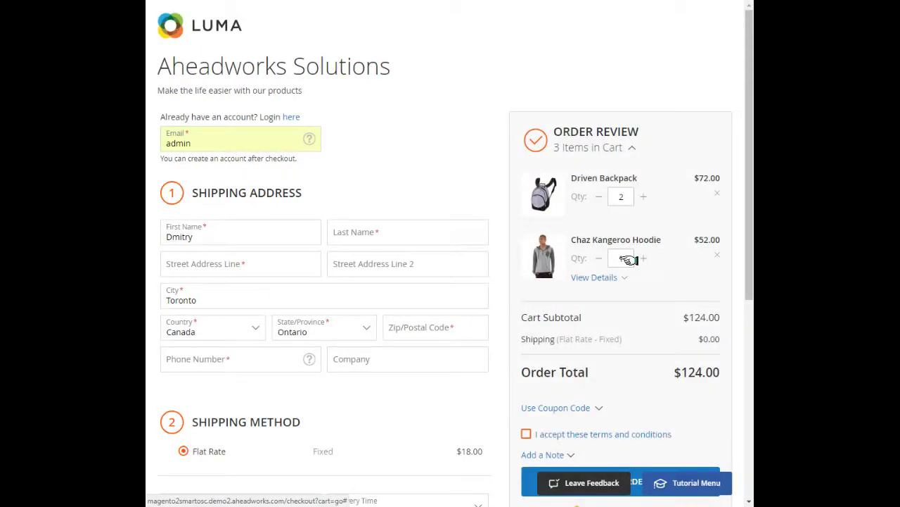
click(599, 277)
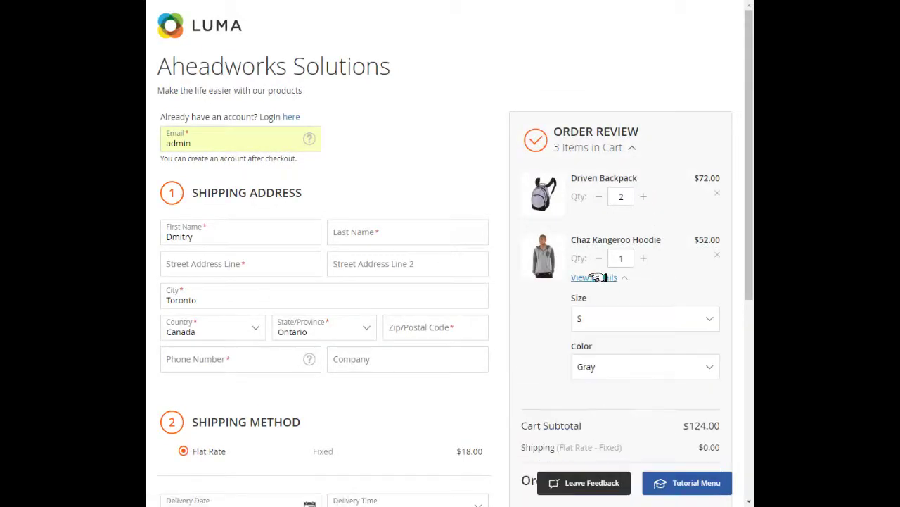
click(666, 316)
click(643, 362)
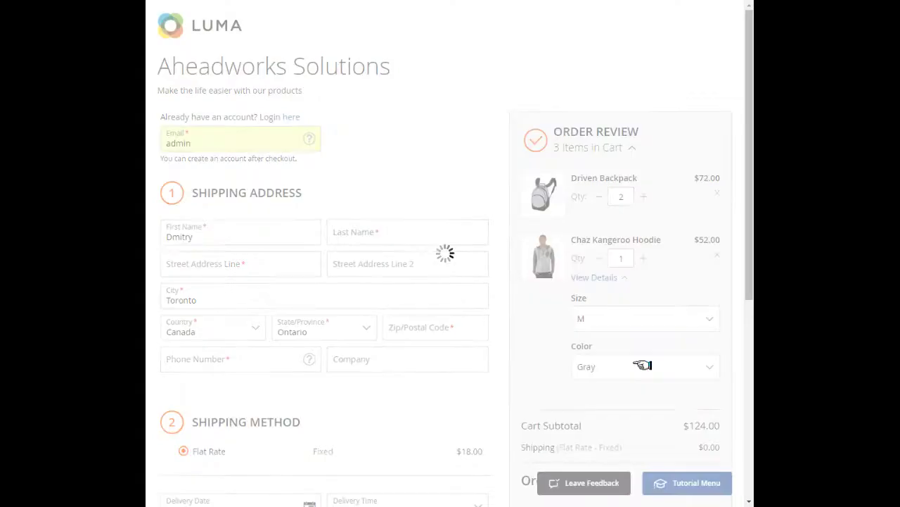
click(715, 255)
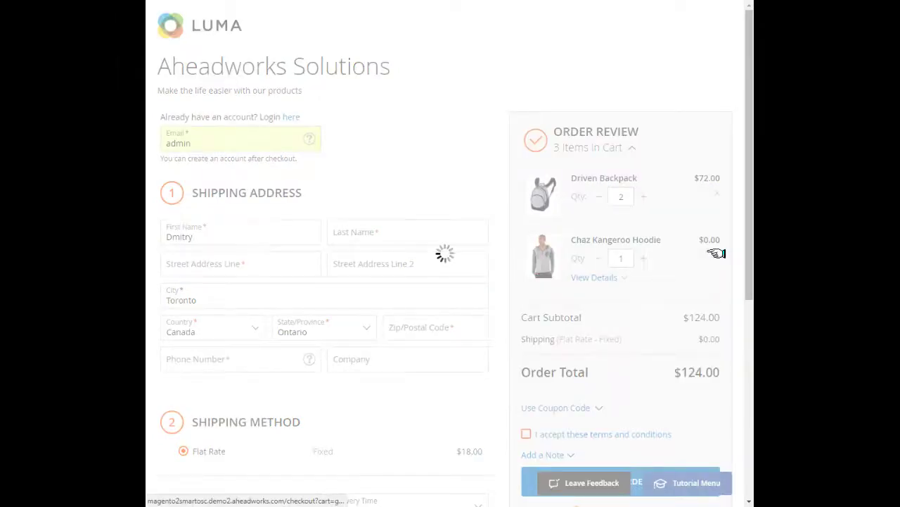
scroll(748, 198, down, 1)
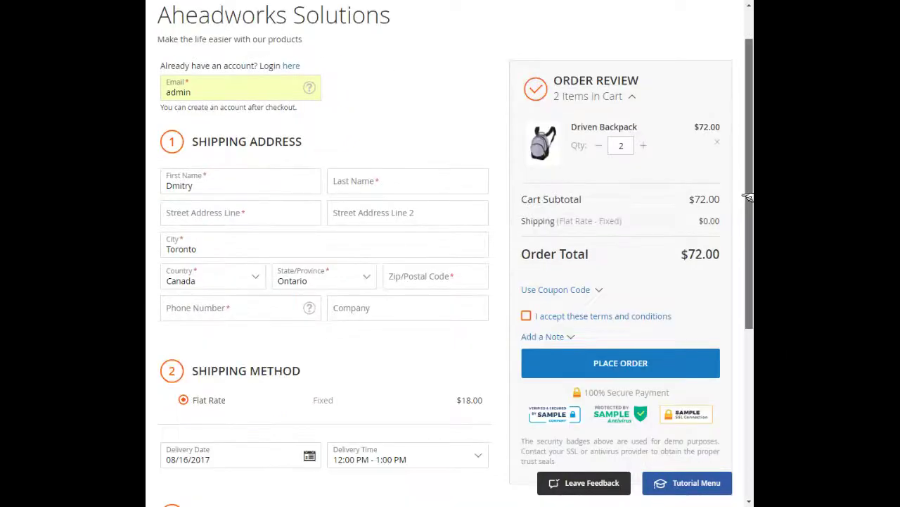
scroll(748, 198, down, 3)
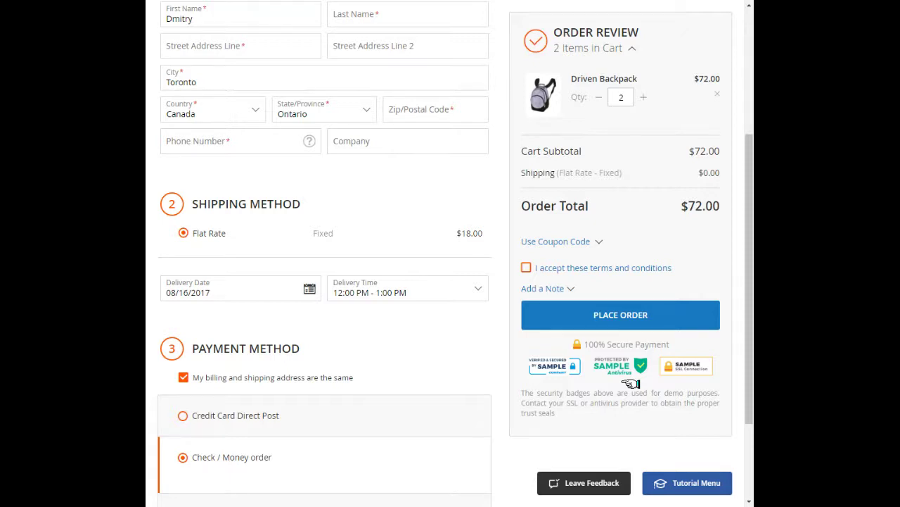
drag(747, 384, 747, 223)
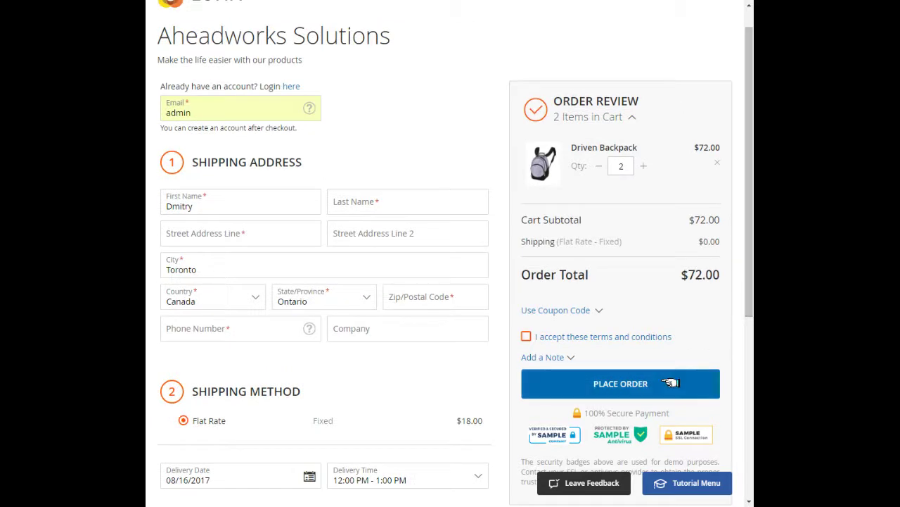